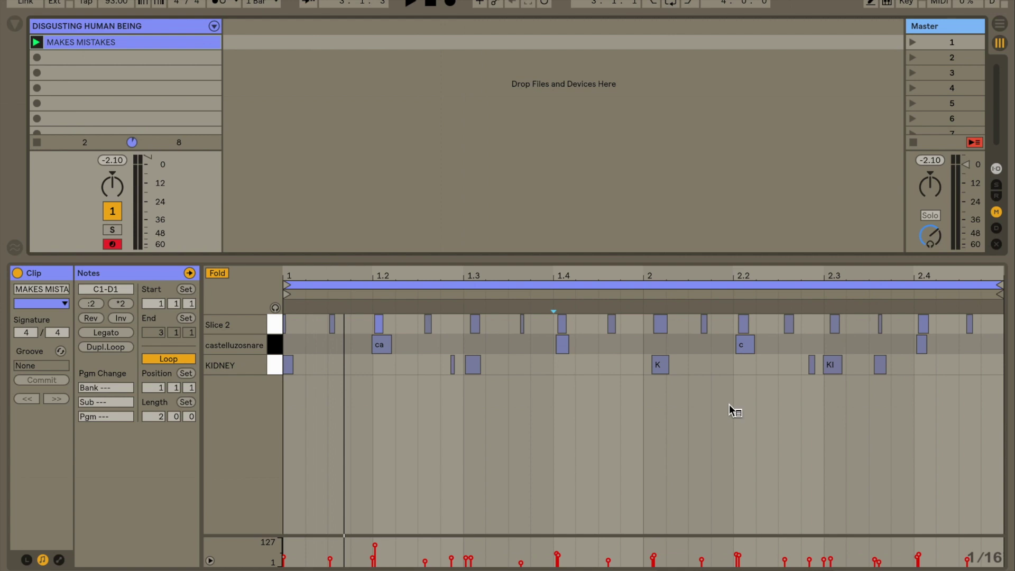
Quantize all notes of the MAKES MISTAKES clip to the current grid and play the result.
right_click(729, 404)
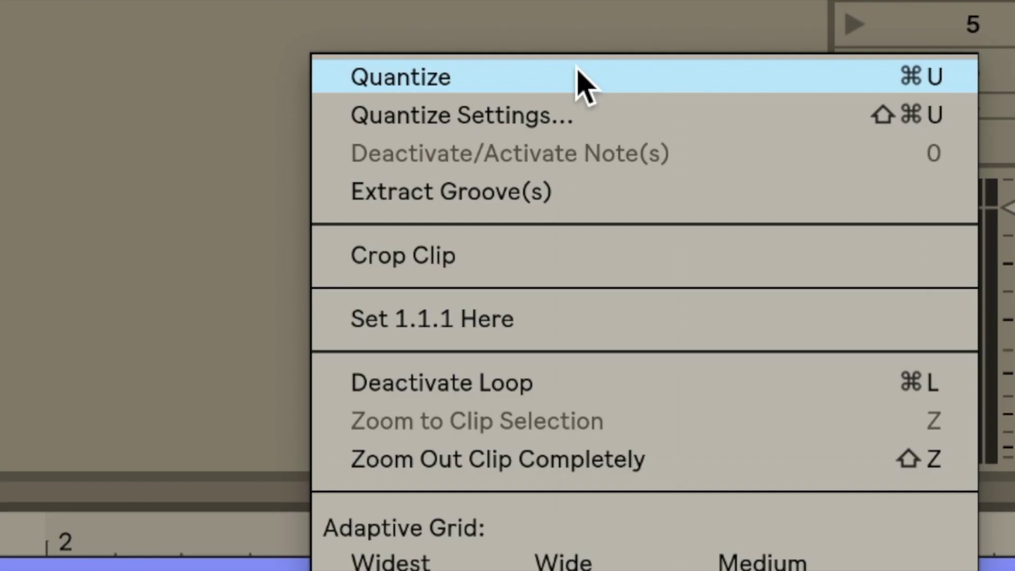
click(579, 75)
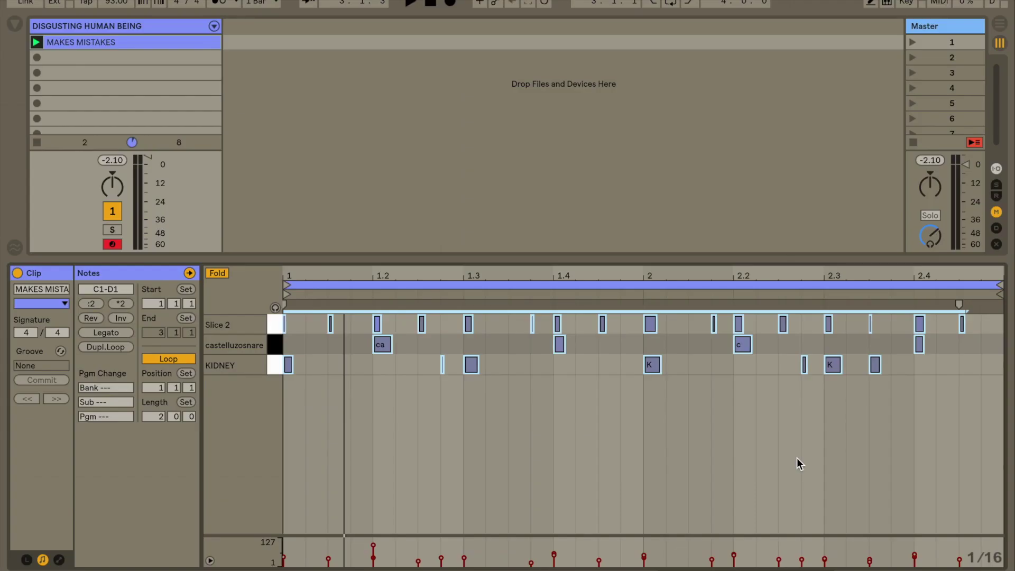
key(space)
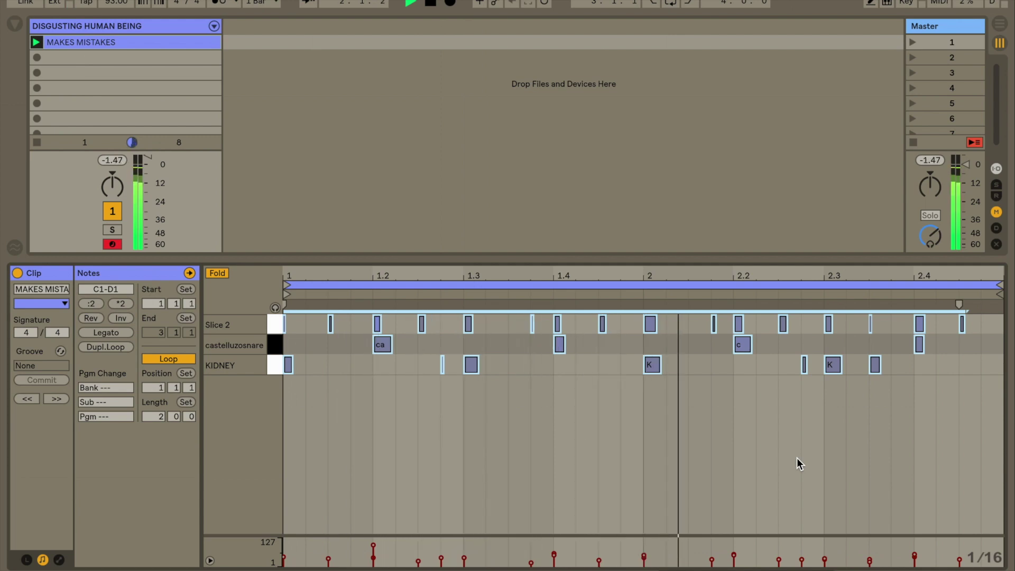
key(space)
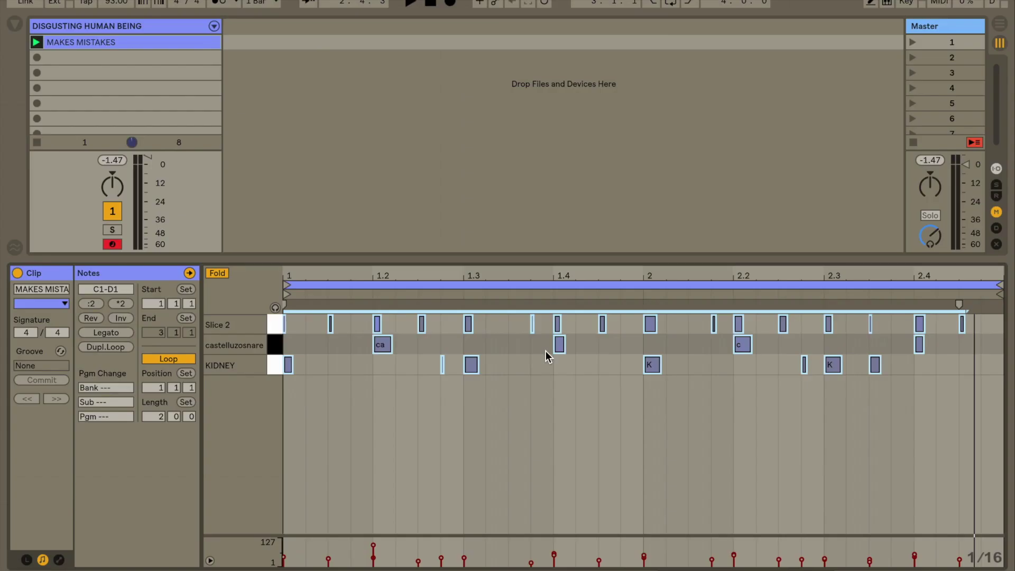
Select the Slice 2 note just before beat 1.4 and undo the grid quantization.
click(531, 346)
drag(508, 325, 541, 325)
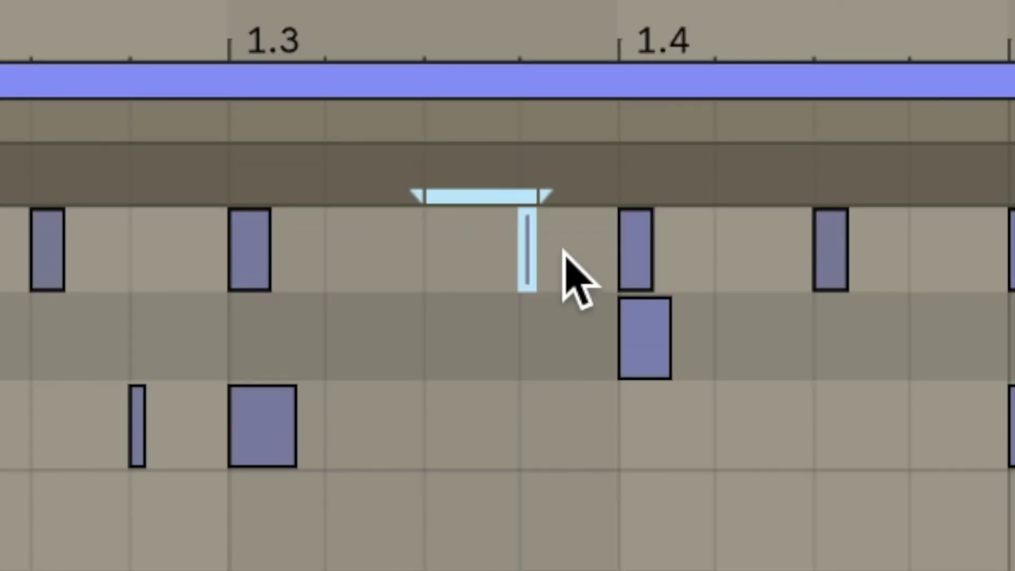
key(ctrl+a)
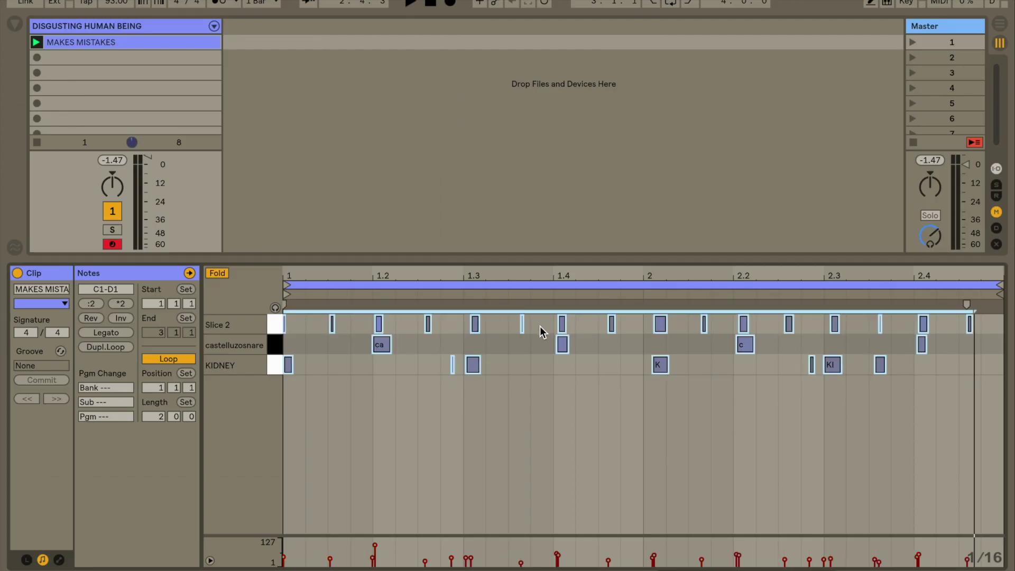
Try quantizing all the clip's note starts to 1/8 at 100% amount, listen to it, and undo the change.
click(541, 336)
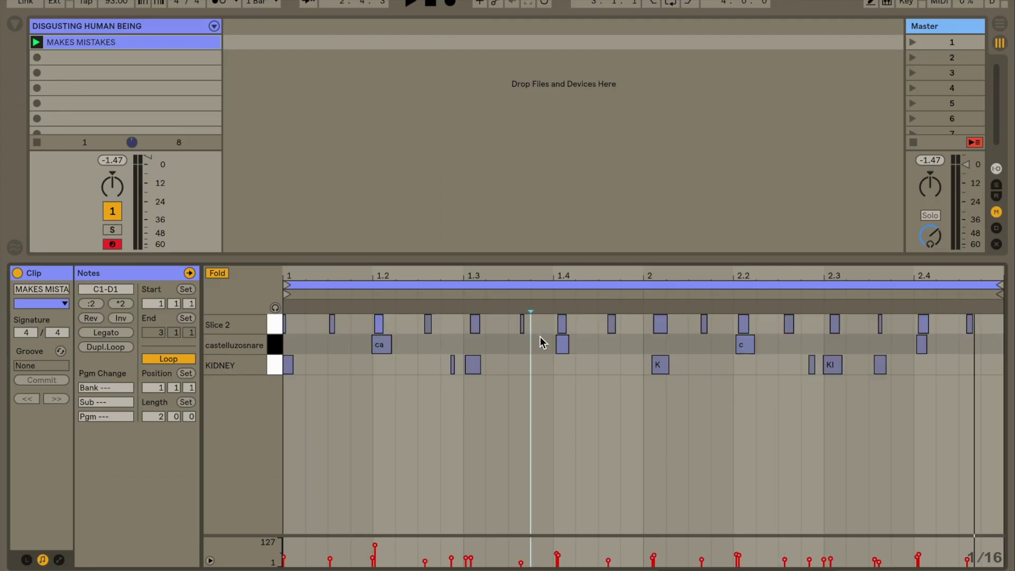
right_click(540, 337)
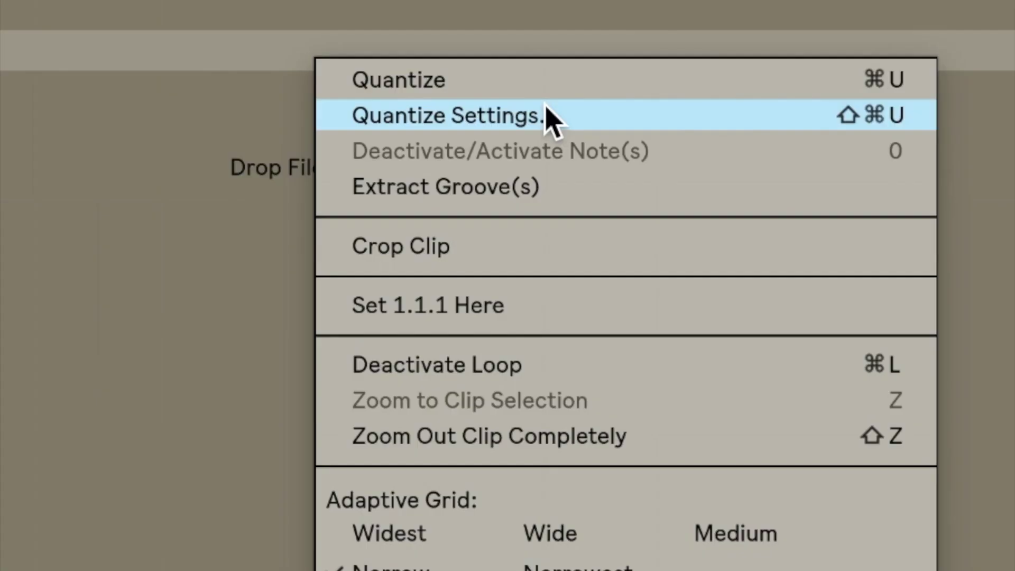
click(550, 117)
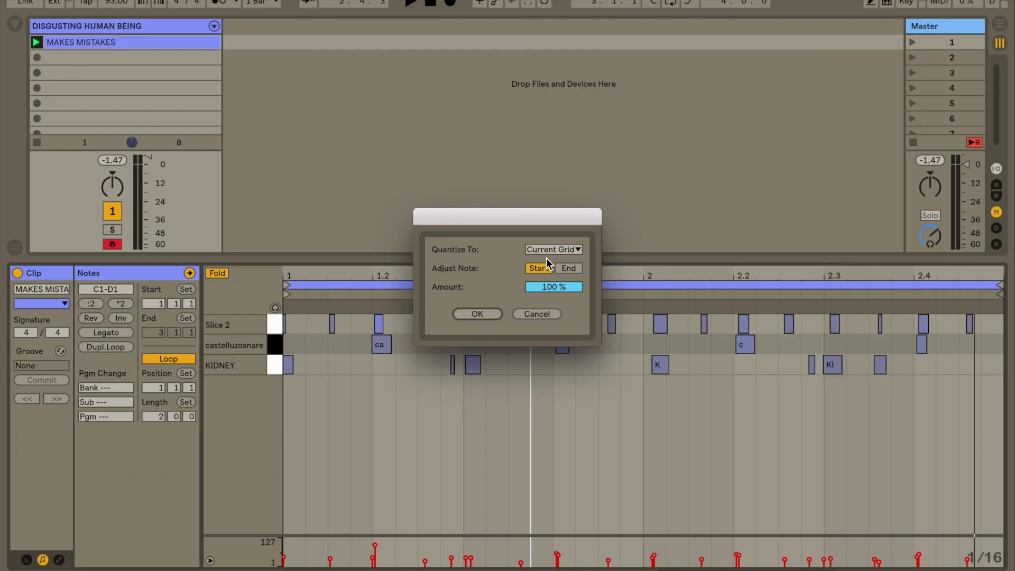
click(560, 252)
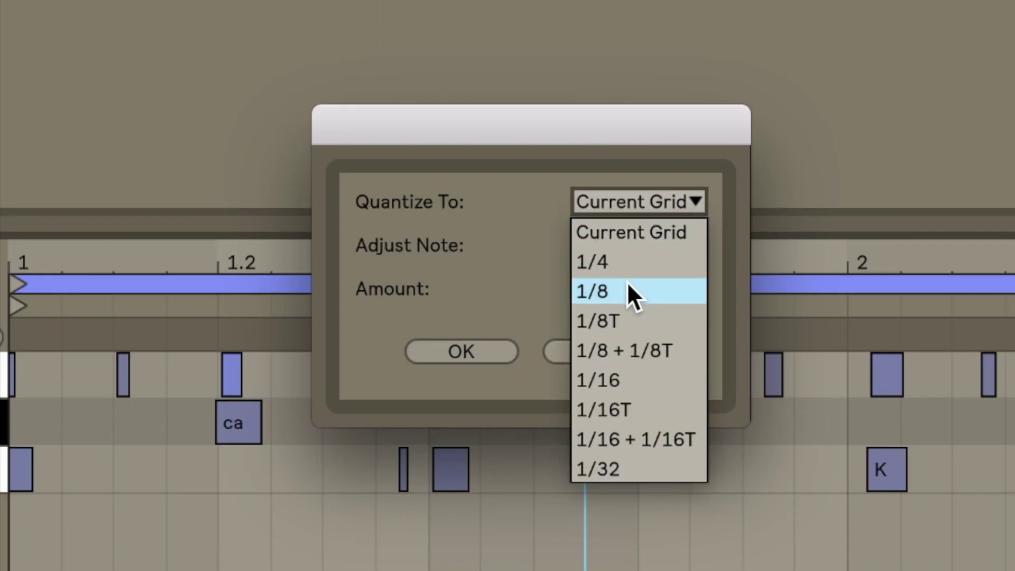
click(627, 291)
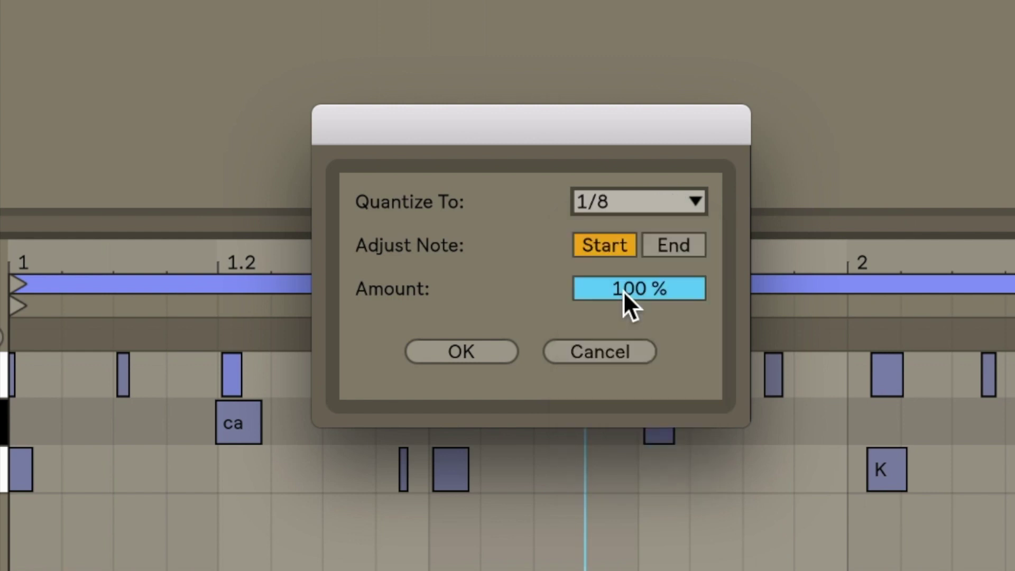
click(465, 348)
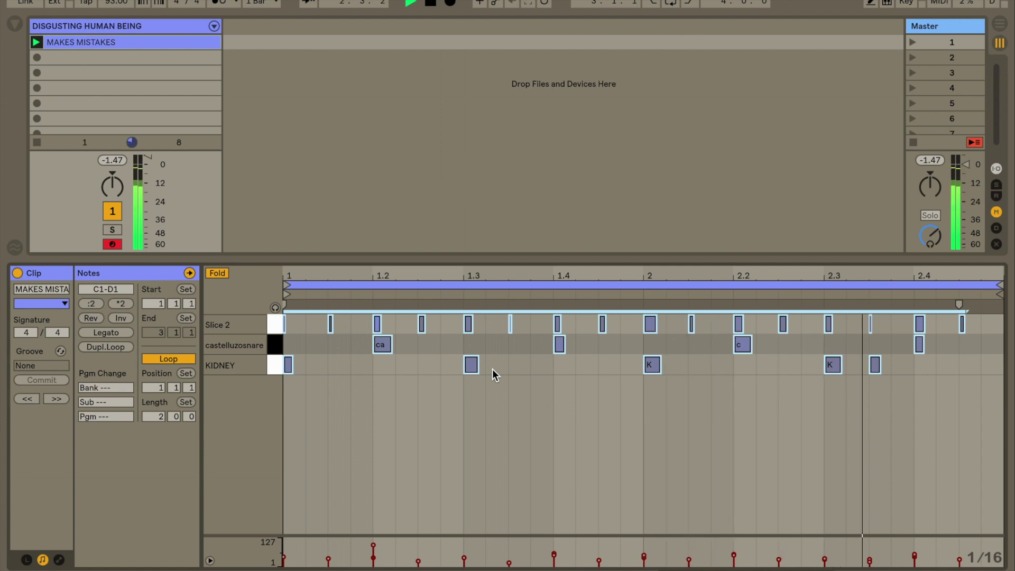
key(space)
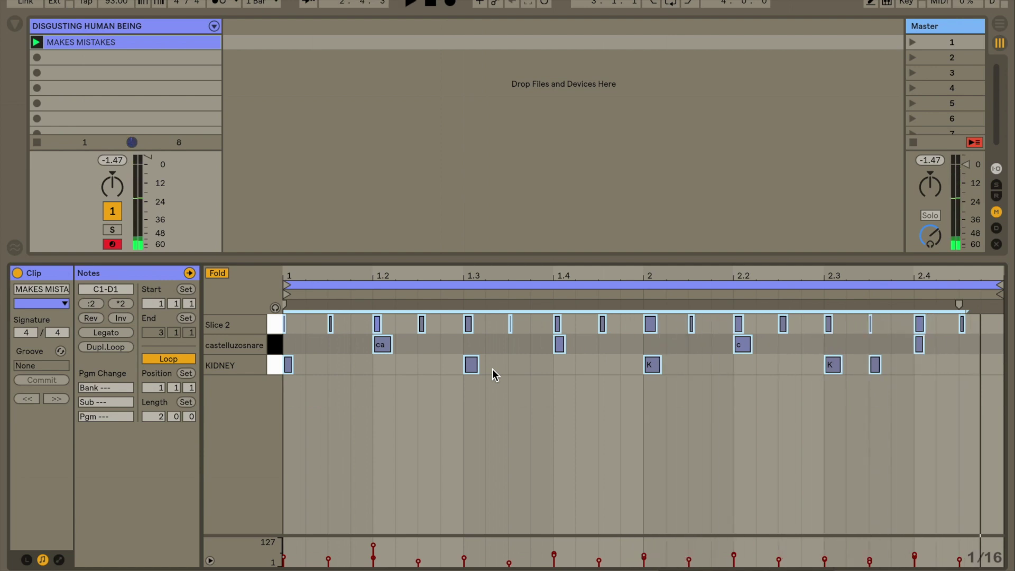
key(super+z)
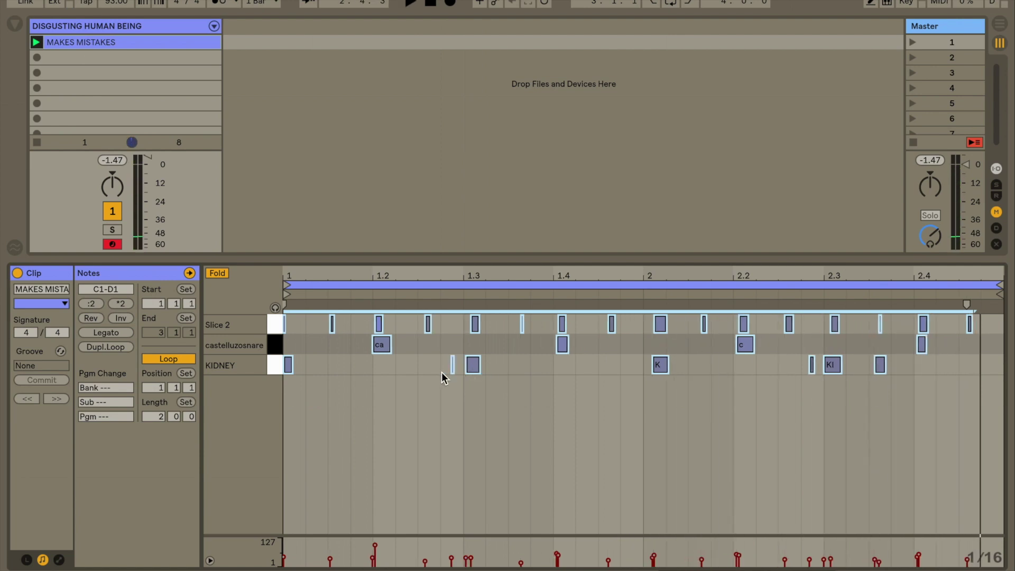
Try quantizing all the clip's notes to 1/8 with the amount set to 76%, and undo it after listening.
click(521, 345)
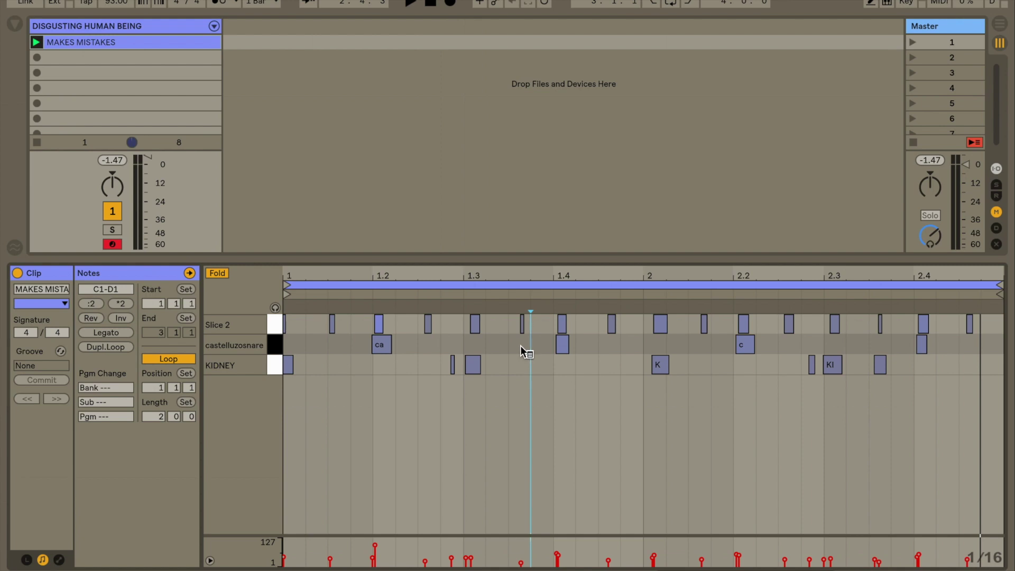
ctrl+click(521, 345)
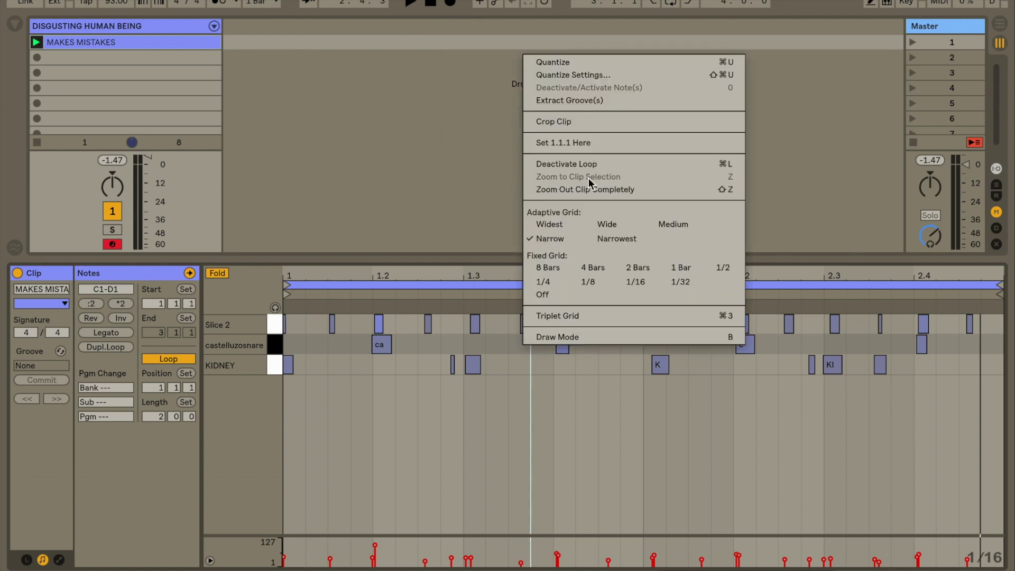
click(595, 75)
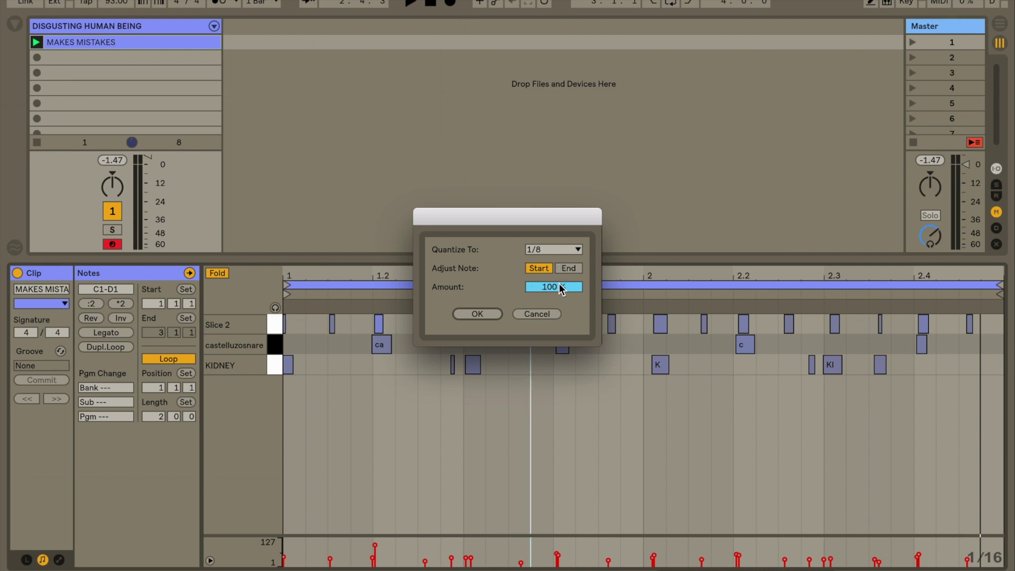
drag(559, 283, 560, 319)
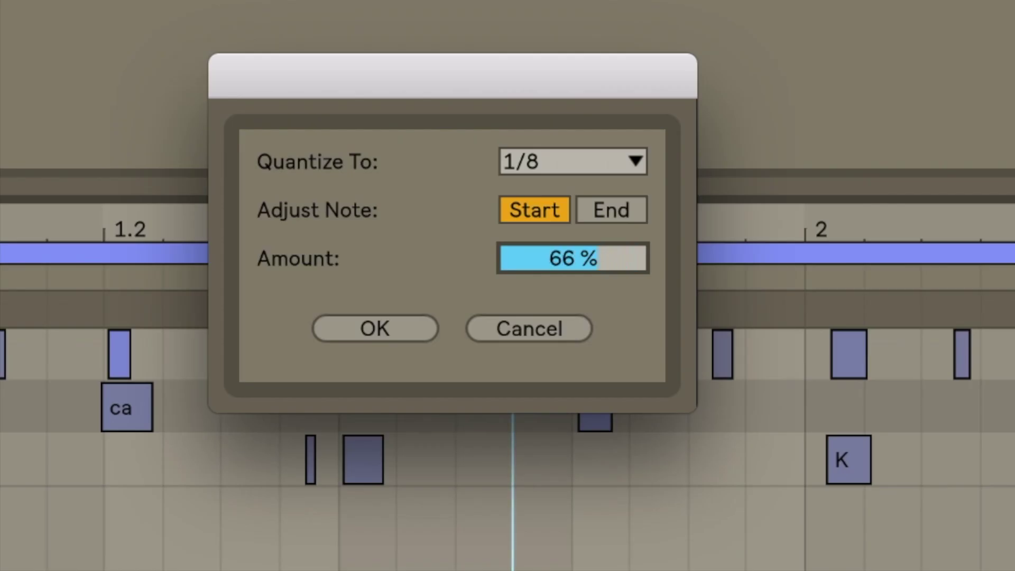
mouse_move(574, 259)
mouse_down()
mouse_move(574, 242)
mouse_move(586, 250)
mouse_up()
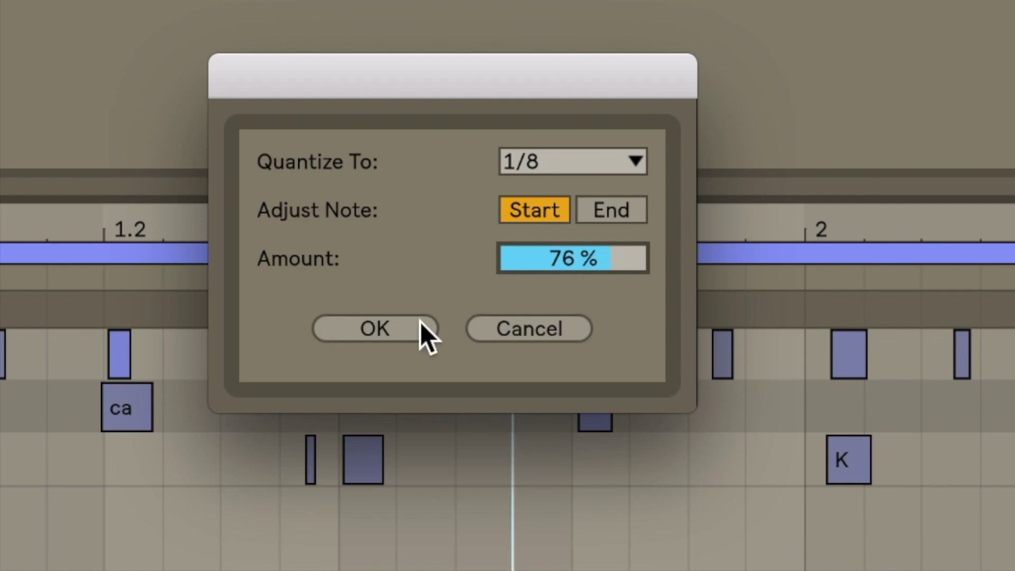
click(345, 333)
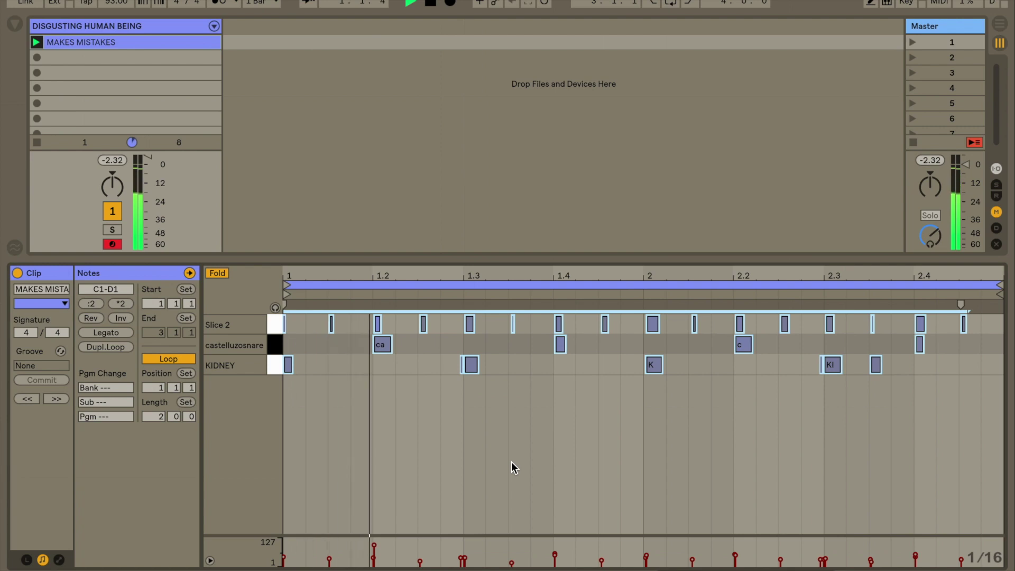
key(space)
key(super+z)
Quantize the starts of all the clip's notes to the Current Grid at 100% amount, and deselect them.
right_click(529, 428)
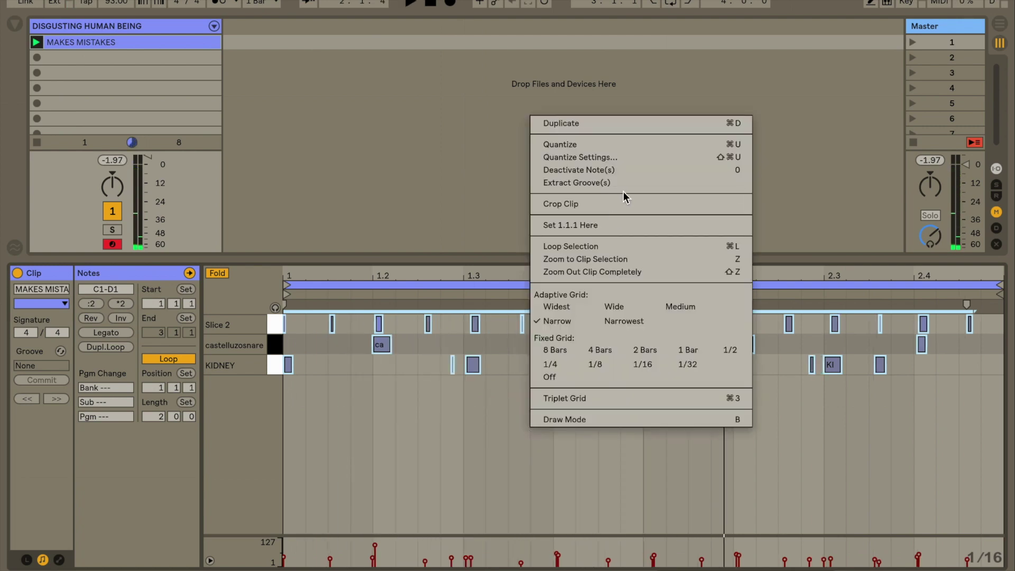
click(600, 157)
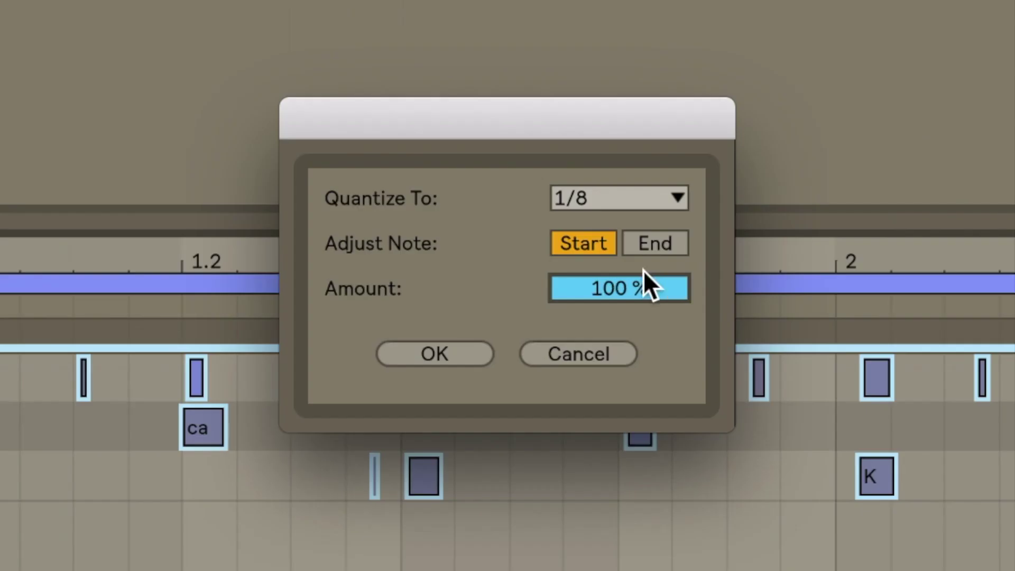
click(596, 194)
click(584, 229)
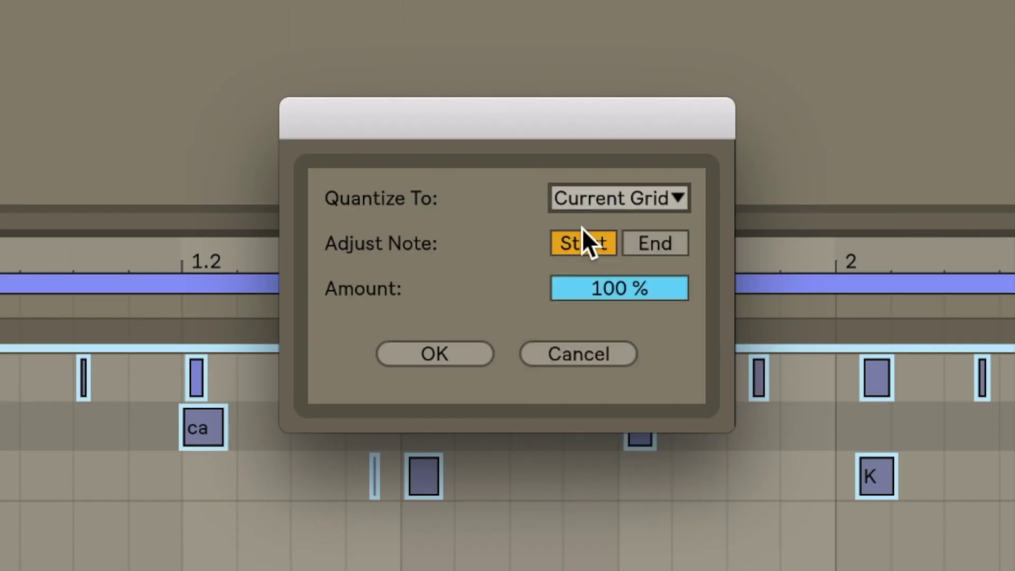
click(435, 353)
click(596, 481)
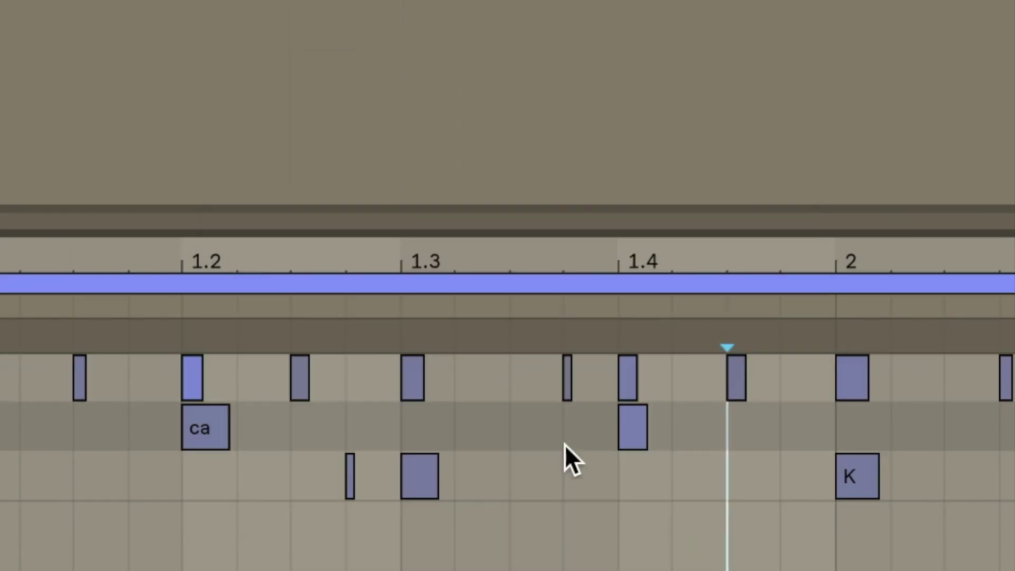
Move the Slice 2 notes just before beats 1.4 and 2.2 one 1/16 step earlier, and play the clip.
click(567, 378)
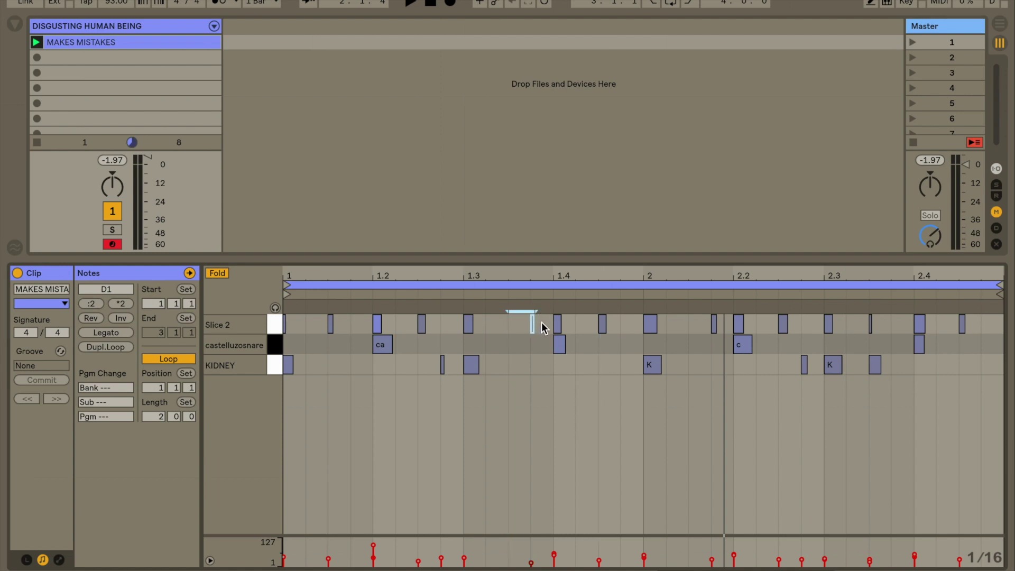
key(Left)
click(714, 323)
key(Left)
click(715, 325)
key(space)
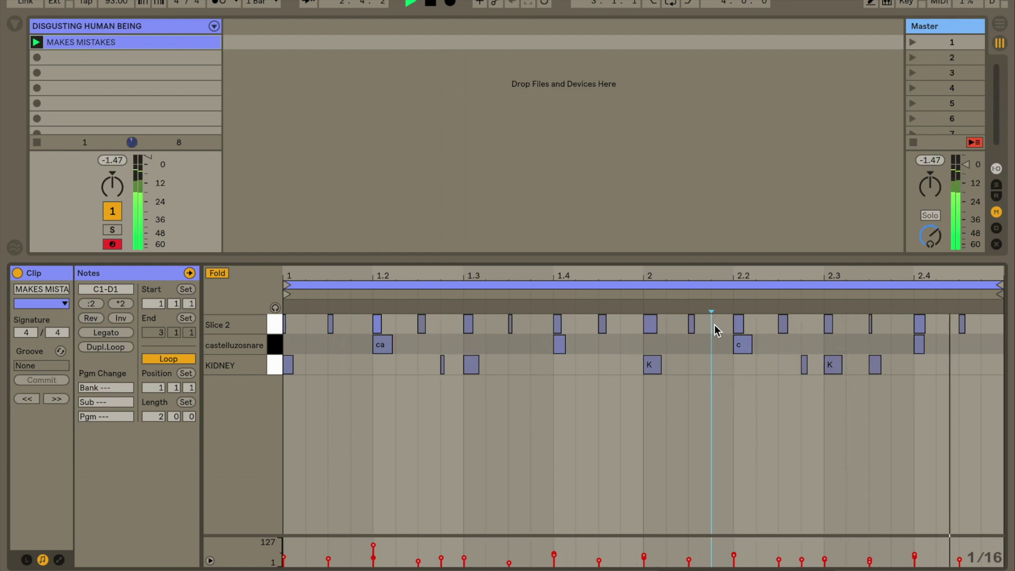
key(space)
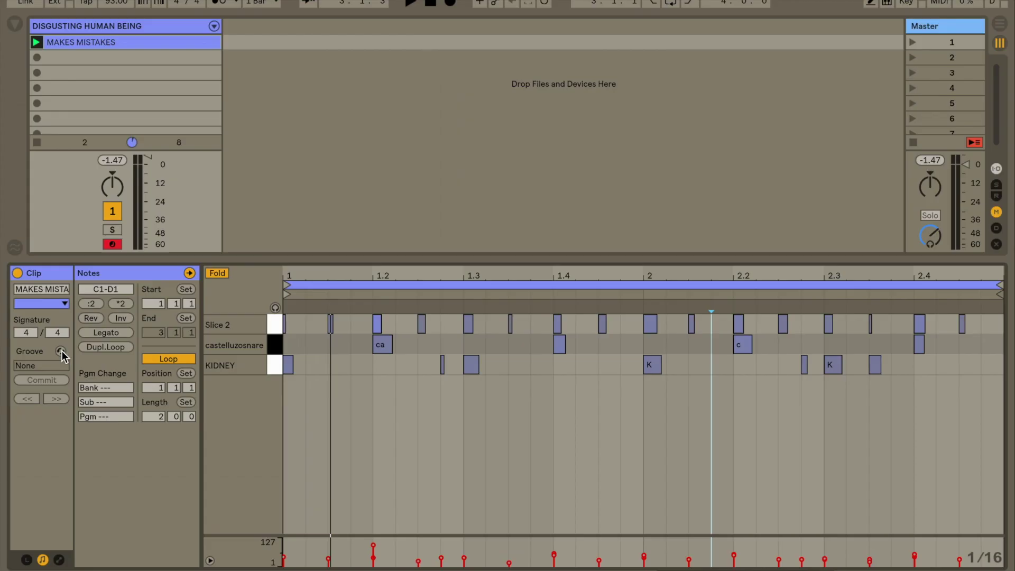
Open the clip's groove for hot-swapping and look through the MPC 8 and MPC 16 grooves in the Swing and Groove folder.
click(363, 296)
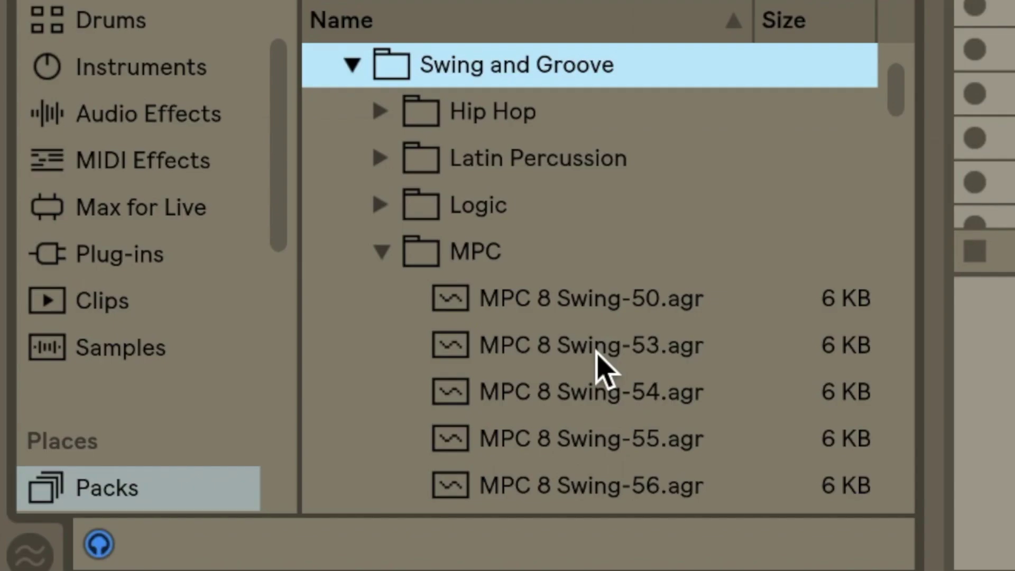
scroll(210, 177, down, 2)
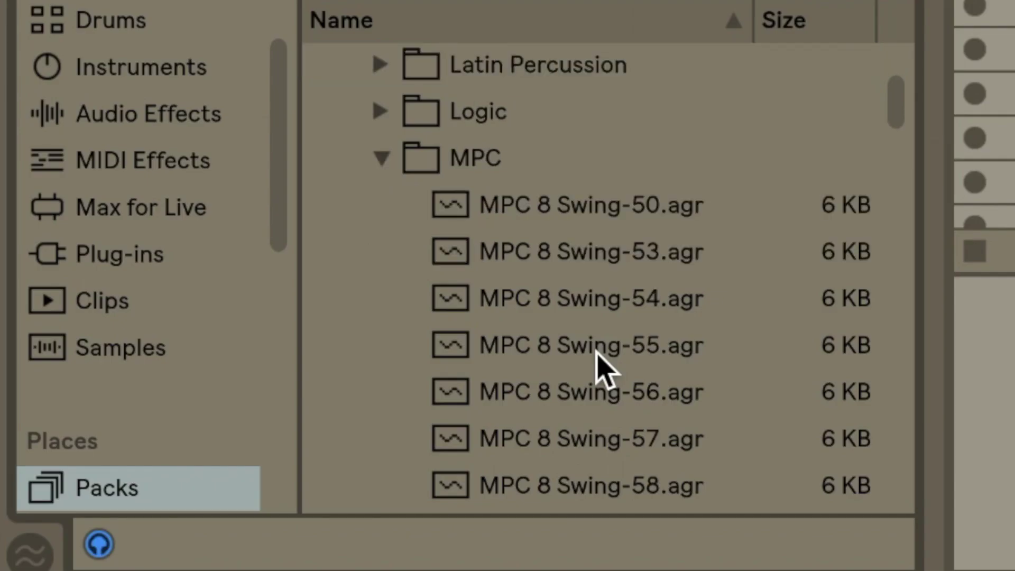
scroll(597, 365, down, 1)
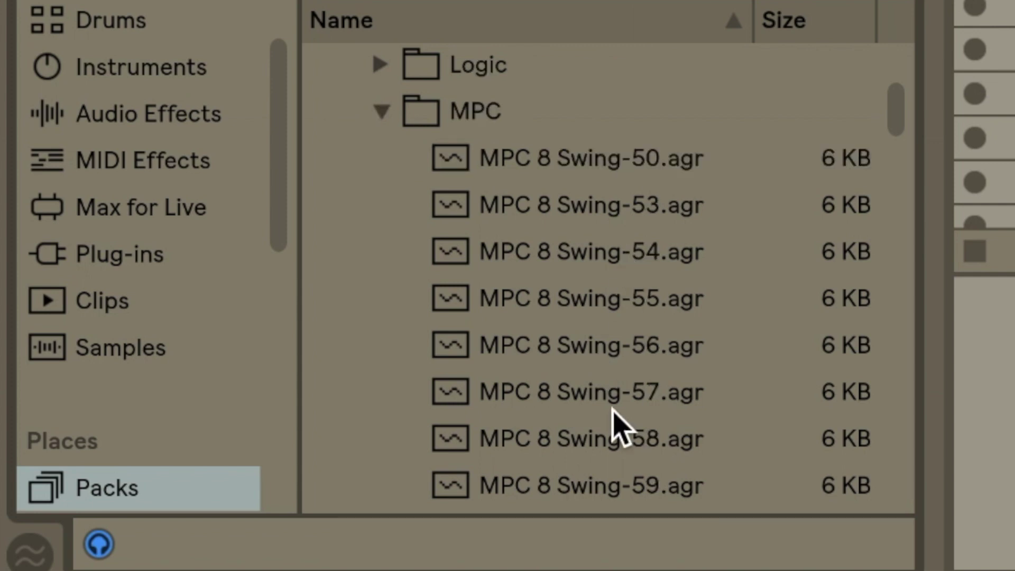
scroll(563, 421, down, 2)
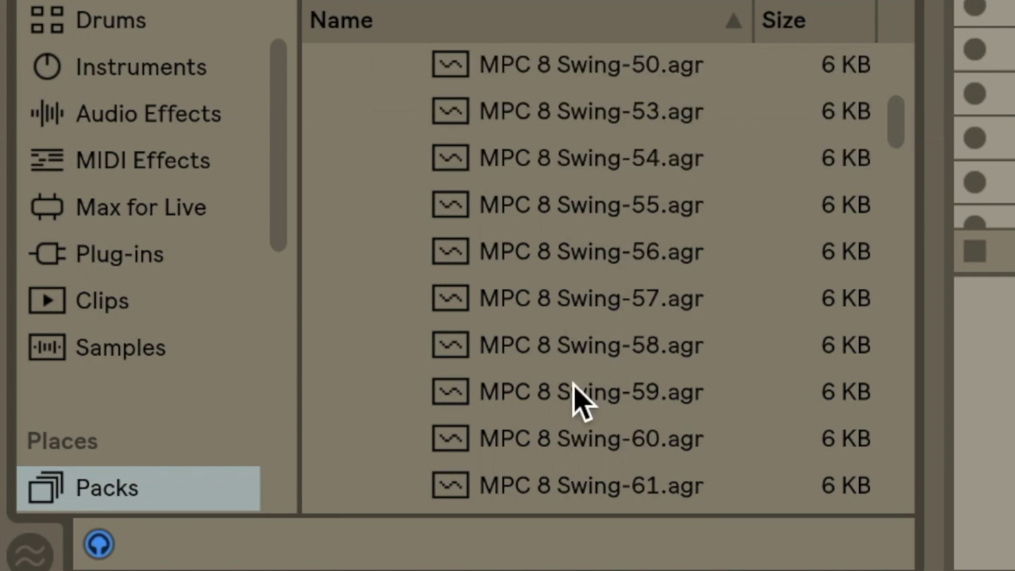
scroll(550, 317, down, 4)
scroll(544, 304, down, 20)
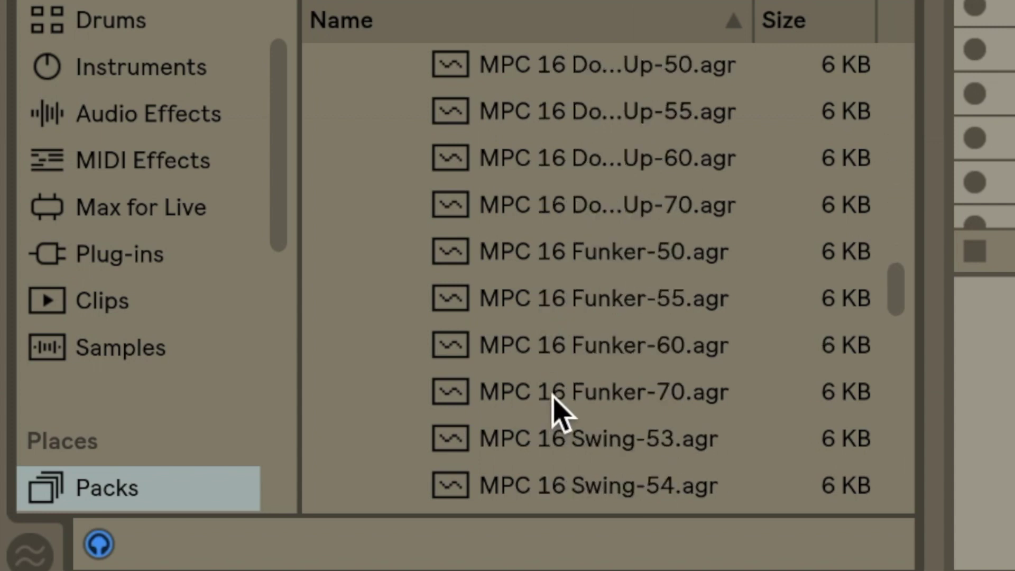
scroll(554, 402, up, 9)
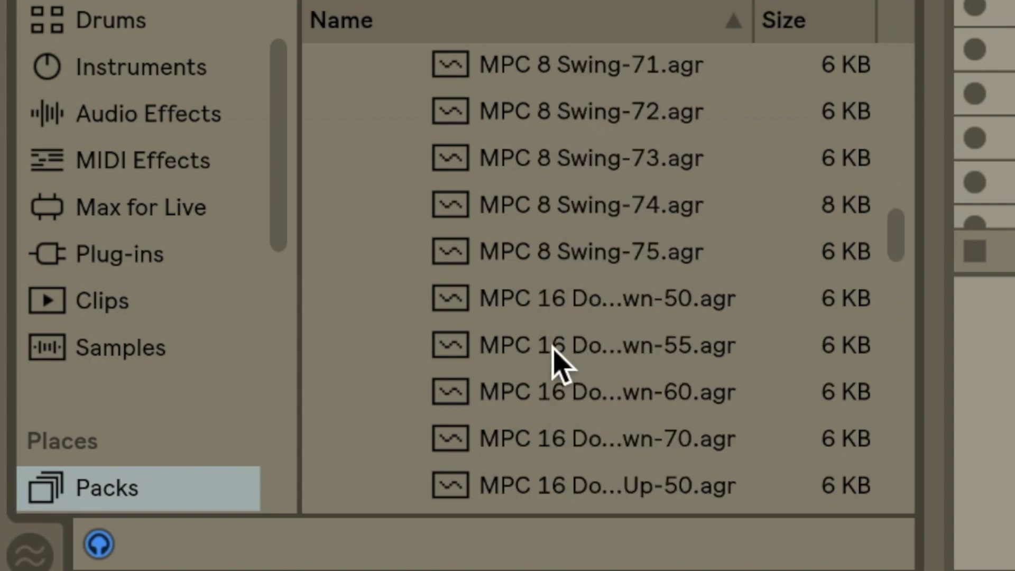
scroll(553, 349, up, 9)
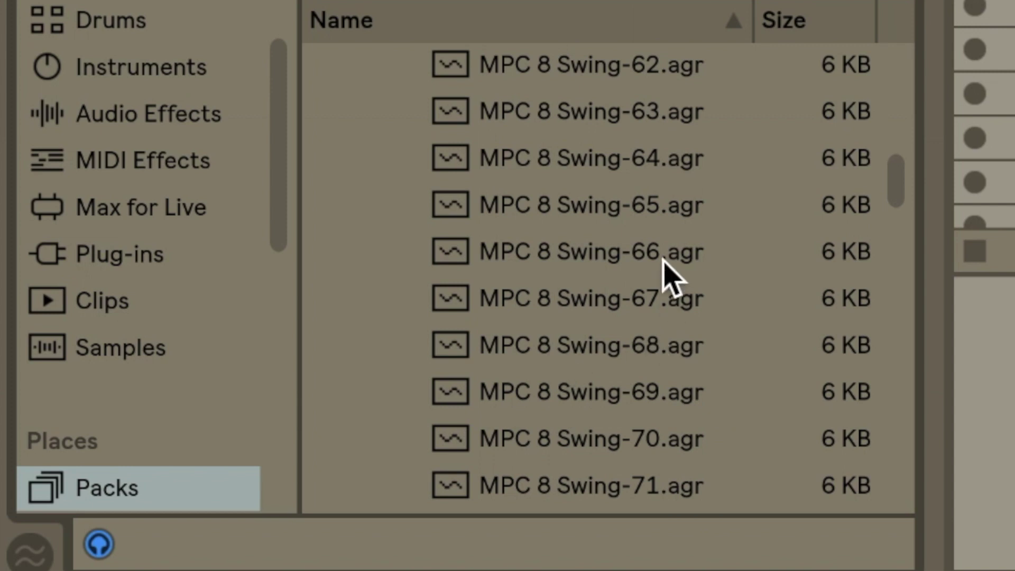
scroll(667, 296, down, 6)
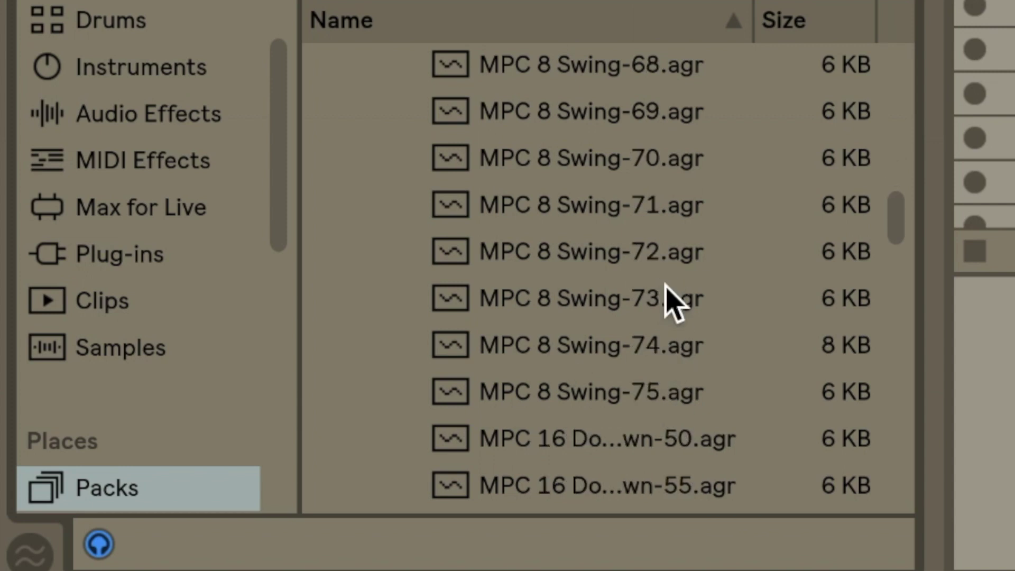
scroll(667, 298, up, 3)
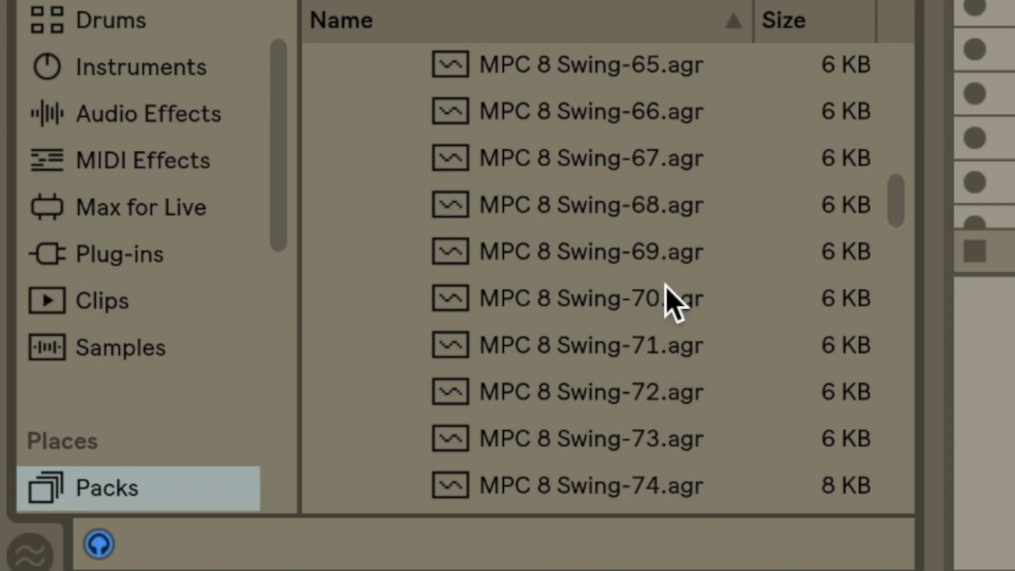
scroll(672, 391, down, 6)
scroll(676, 428, up, 6)
Try MPC 8 Swing-72.agr as the clip's groove and listen to it.
click(650, 398)
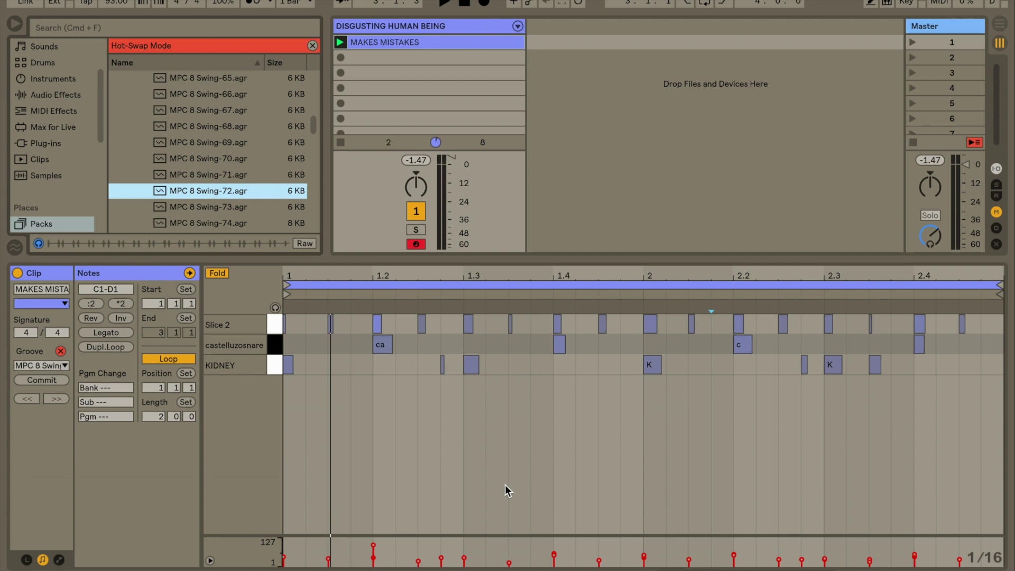
key(space)
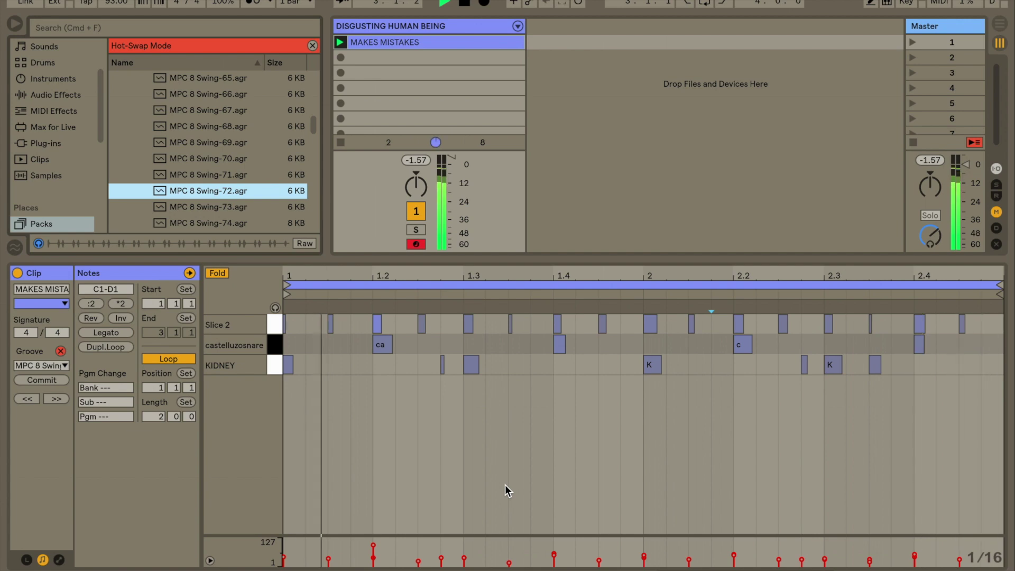
key(space)
Set the clip's groove to MPC 8 Swing-58.agr and listen to the result.
scroll(236, 190, up, 3)
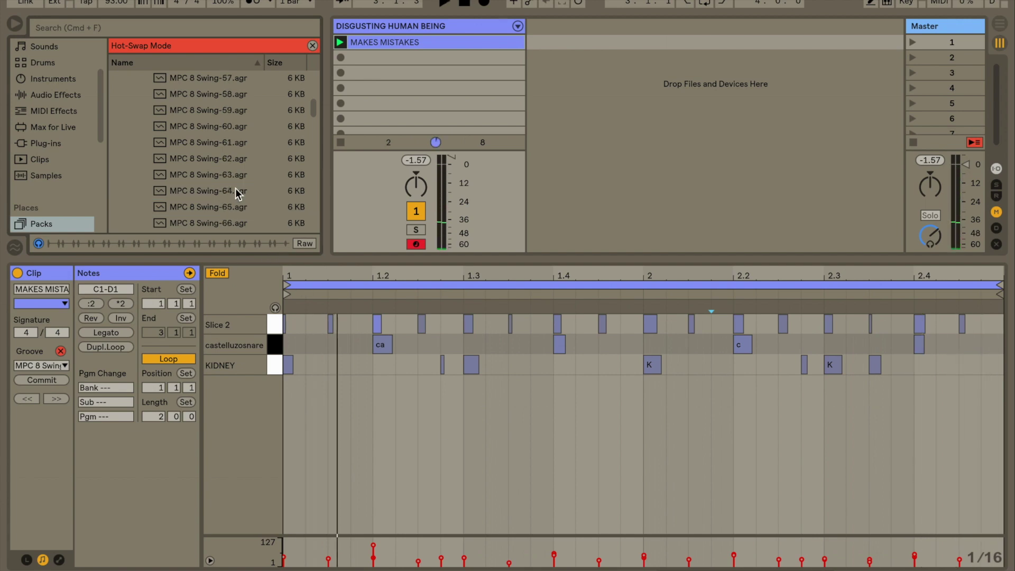
scroll(236, 190, up, 2)
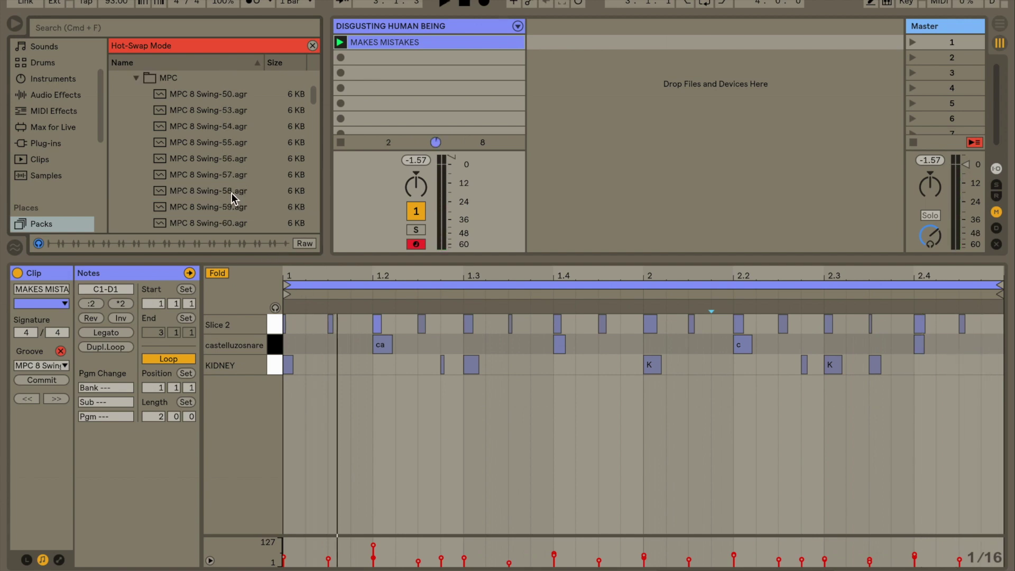
click(232, 192)
key(space)
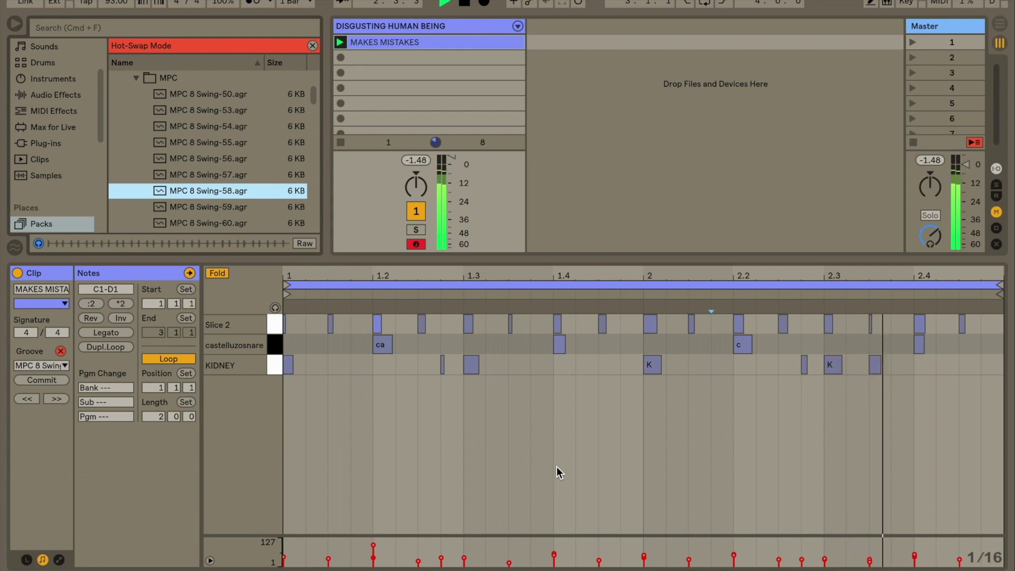
key(space)
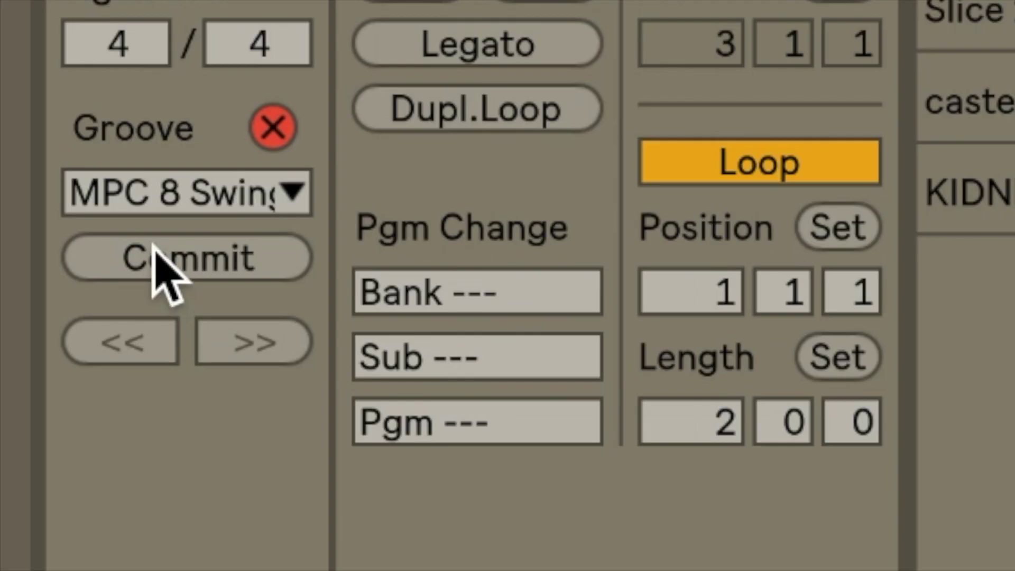
Commit the groove to the clip's notes, clear the note selection and play the clip.
click(34, 379)
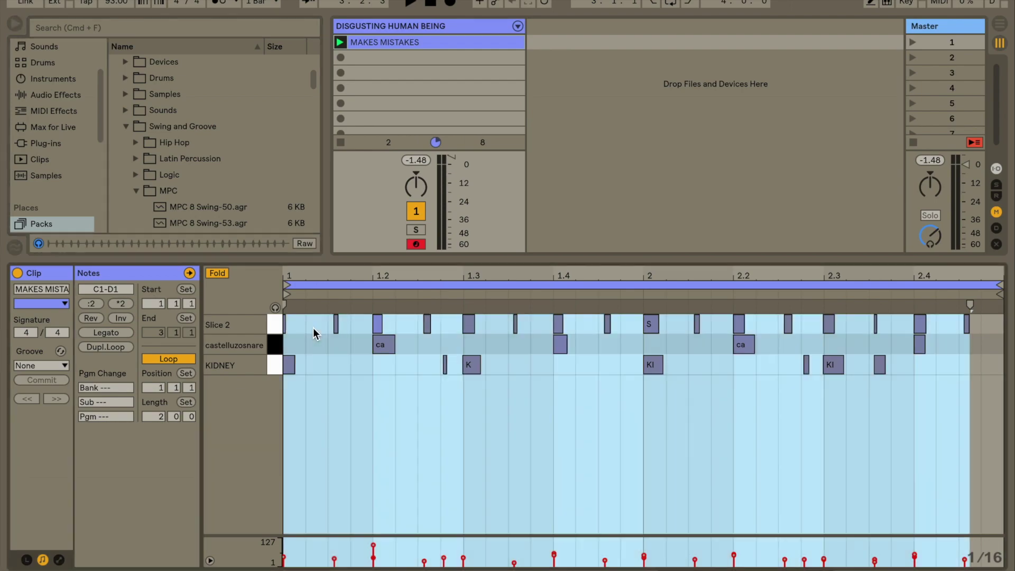
drag(313, 319, 344, 325)
click(347, 321)
click(368, 187)
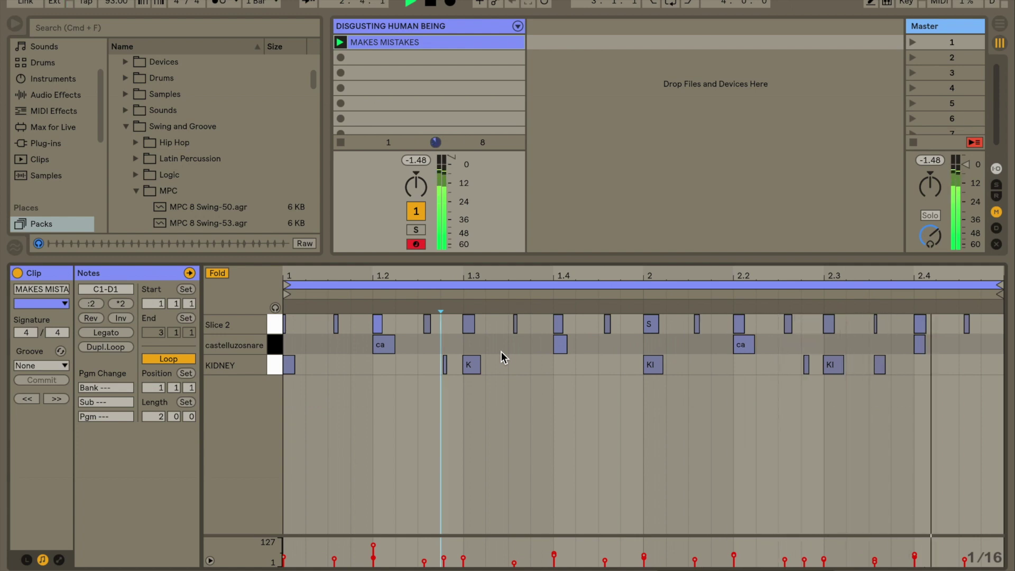
key(space)
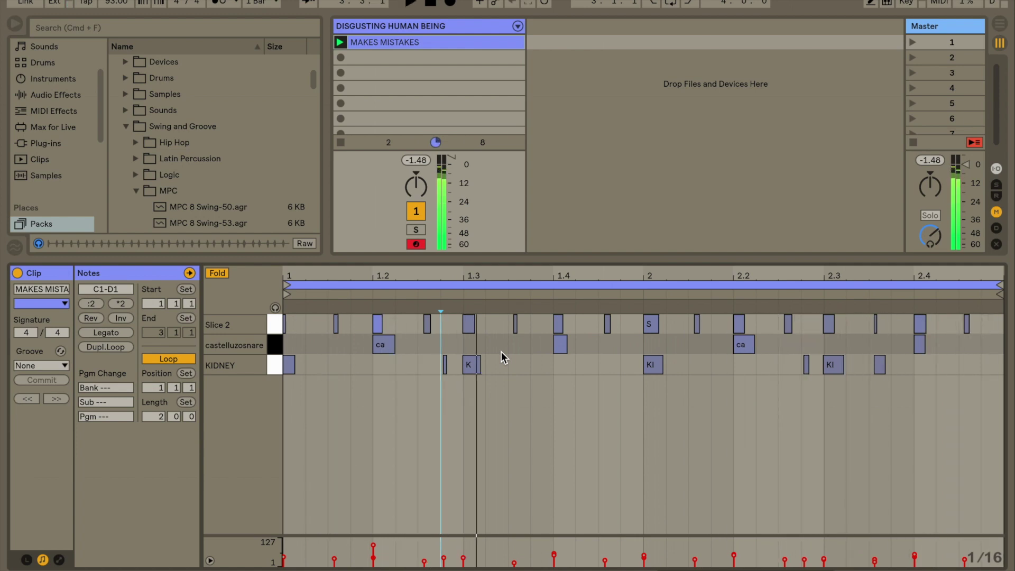